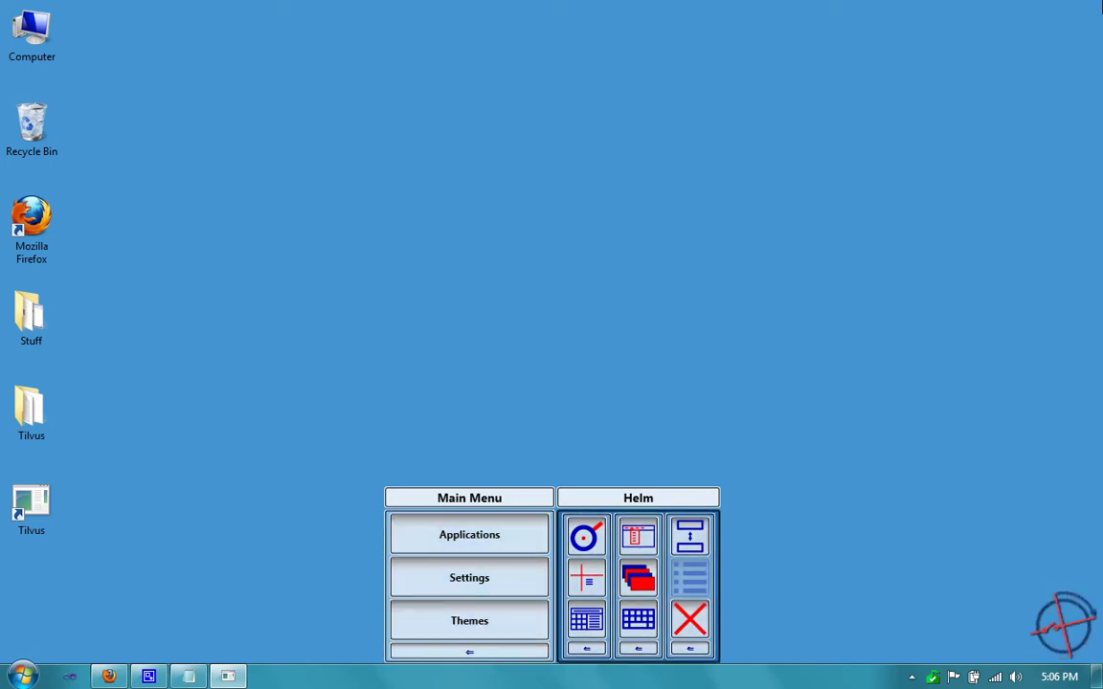
- Open the Phrase Weaver word-entry panel from the Helm to view its layout, and close it again
key("space")
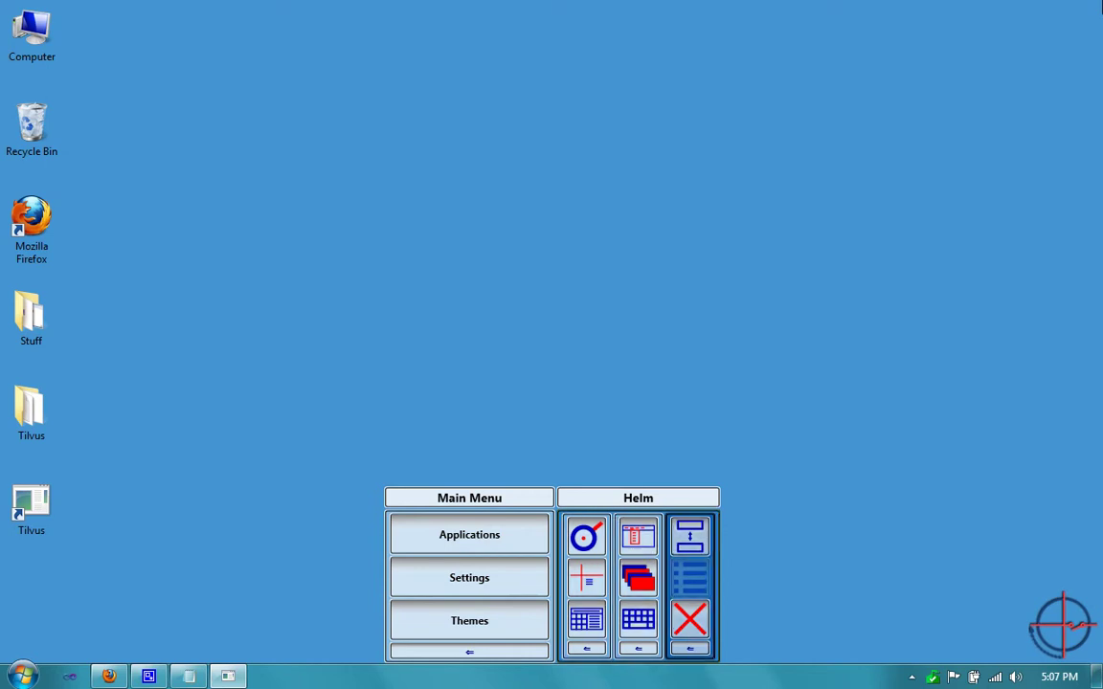
key("space")
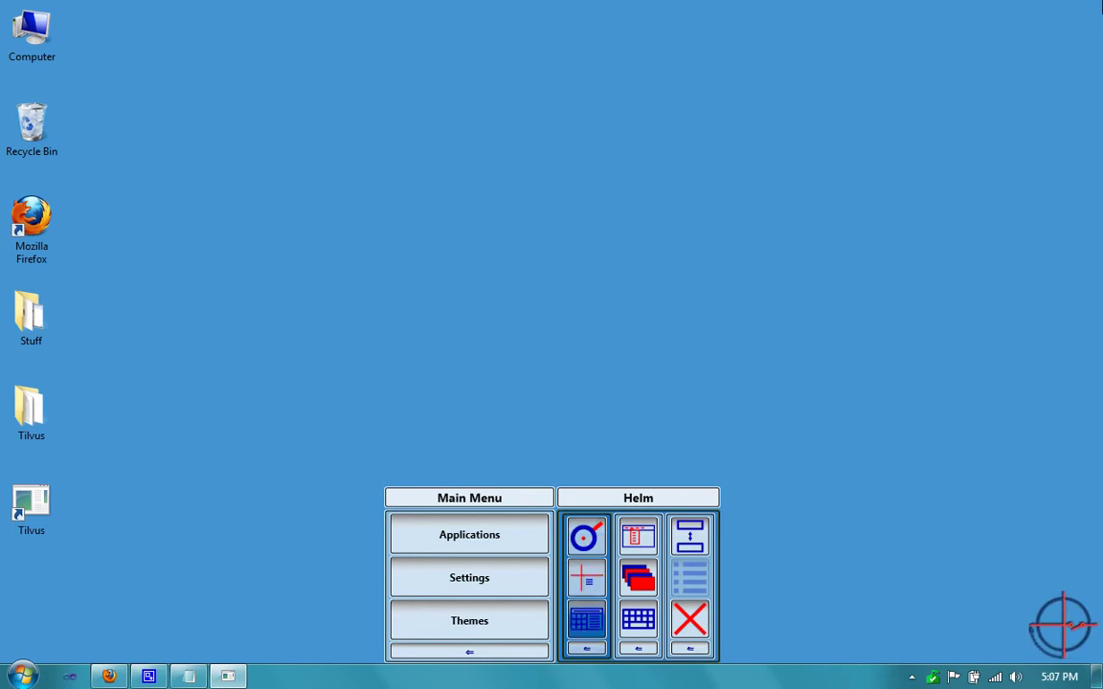
key("space")
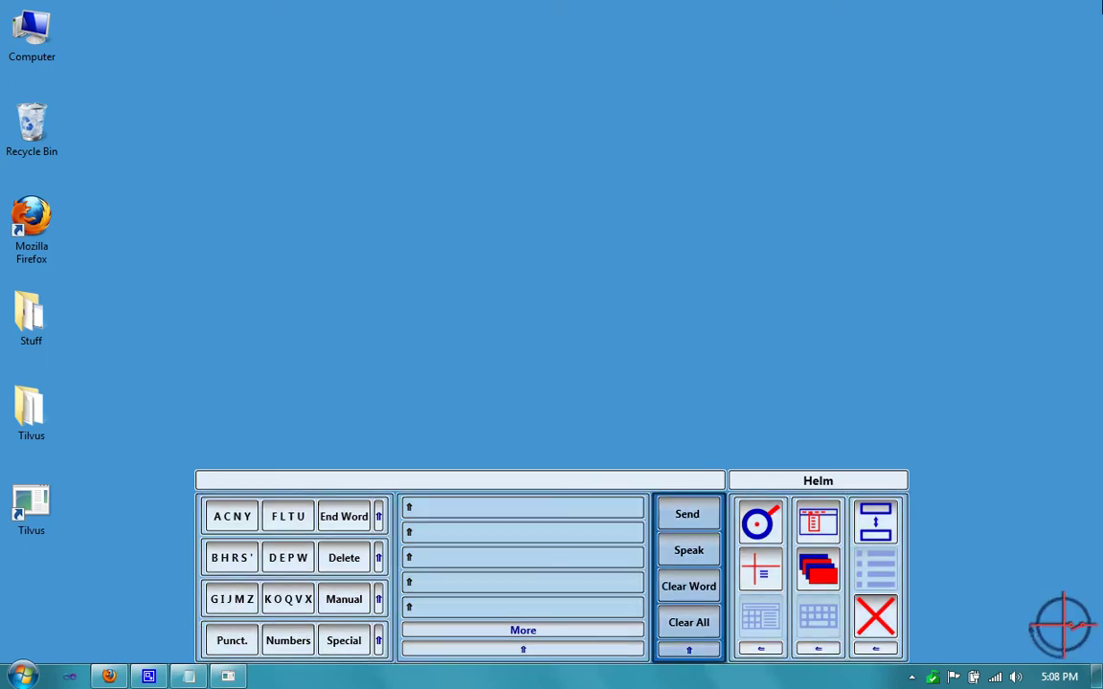
key("space")
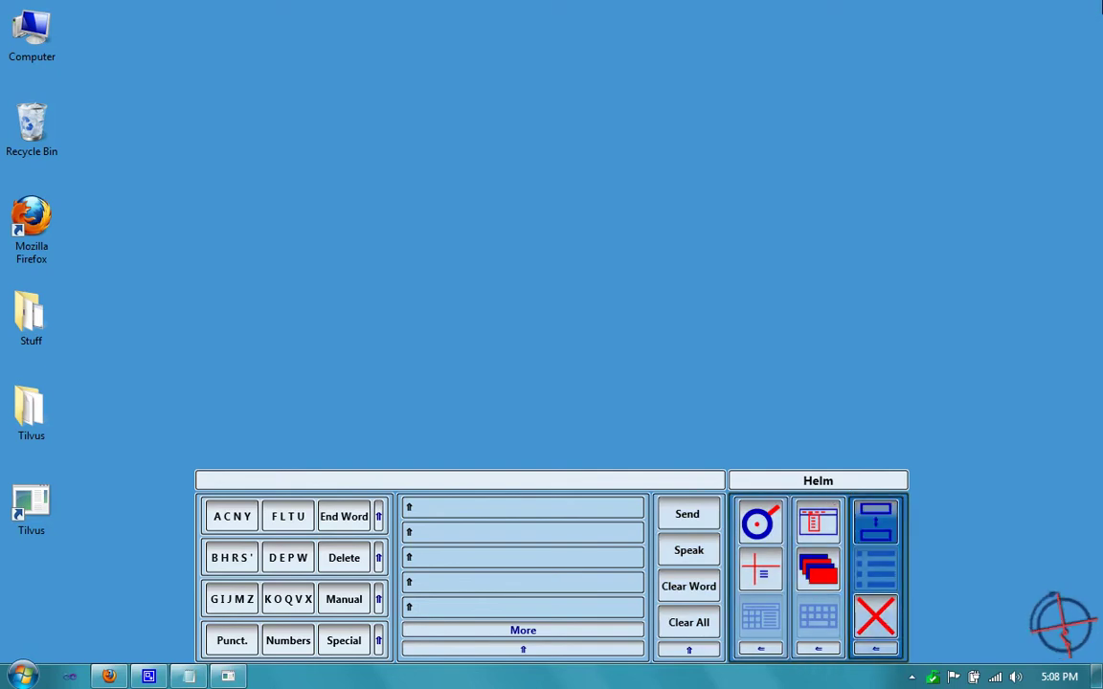
key("space")
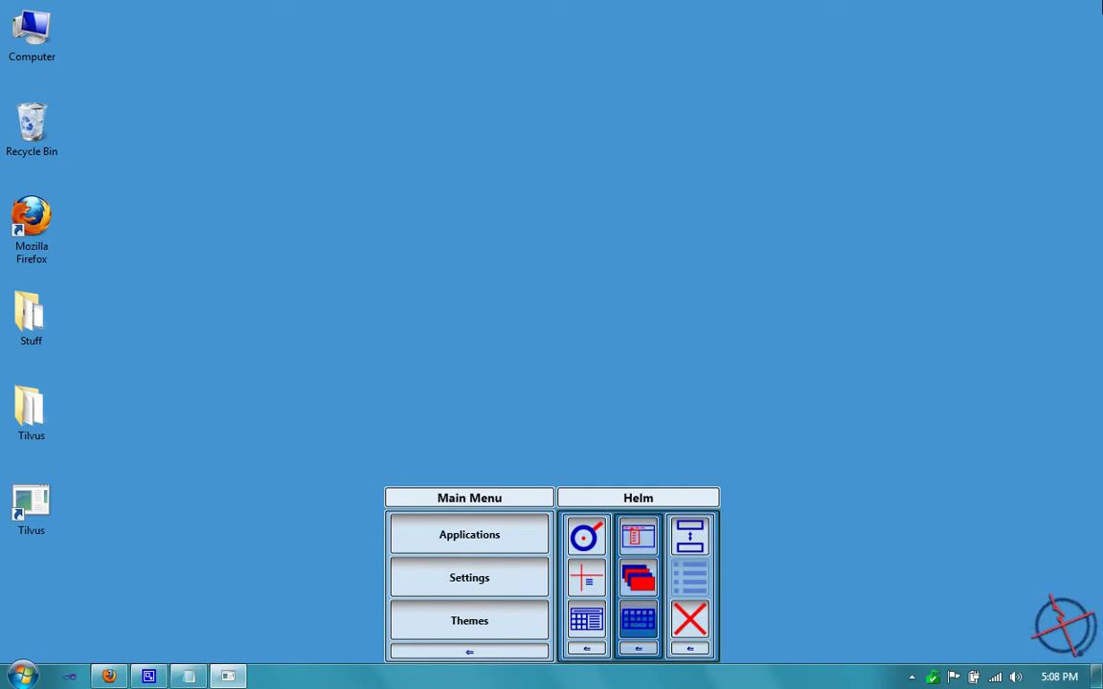
- Open the full on-screen keyboard from the Helm to view its keys, and close it again
key("space")
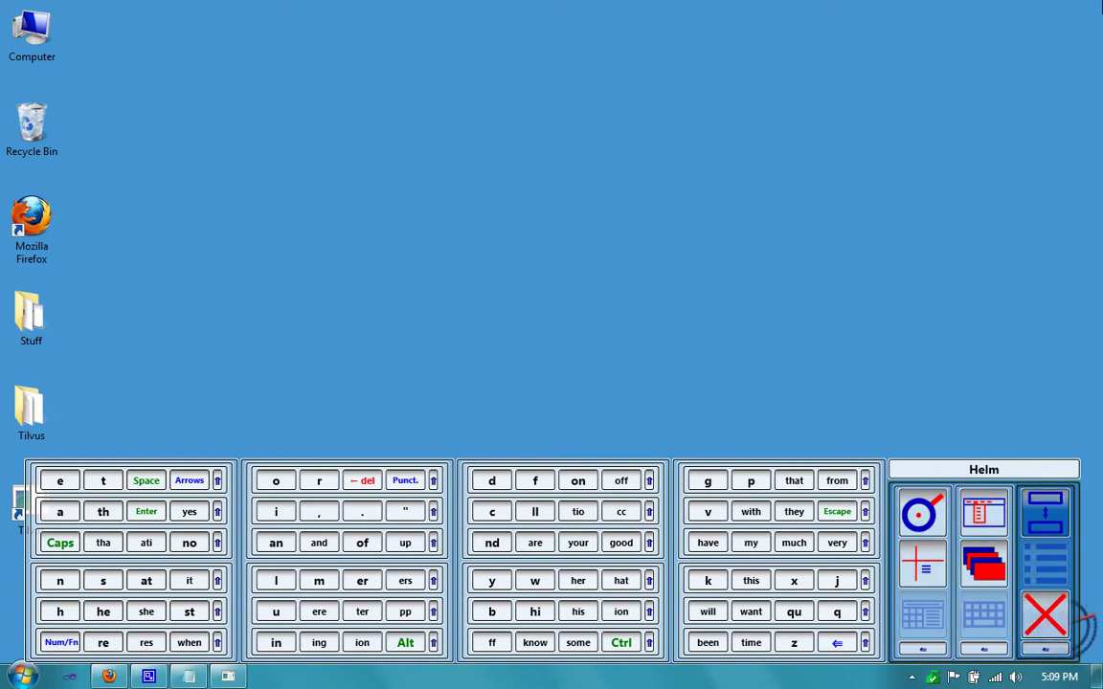
left_click(1061, 621)
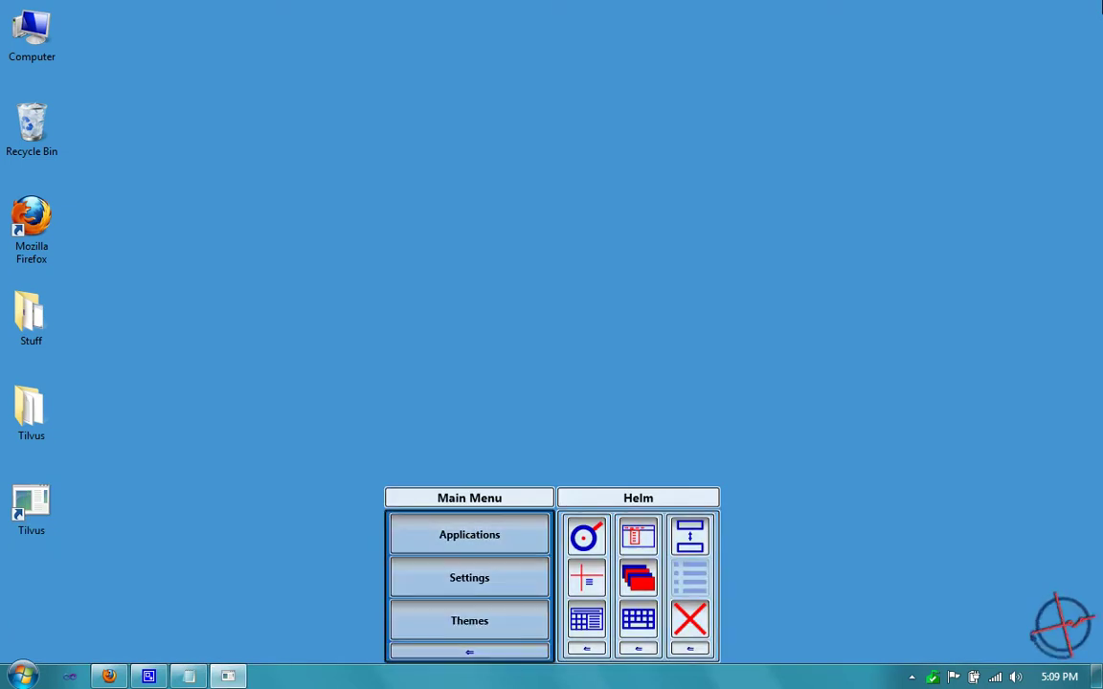
- Start the window switcher from the Helm and bring the untitled Notepad window to the front
key("space")
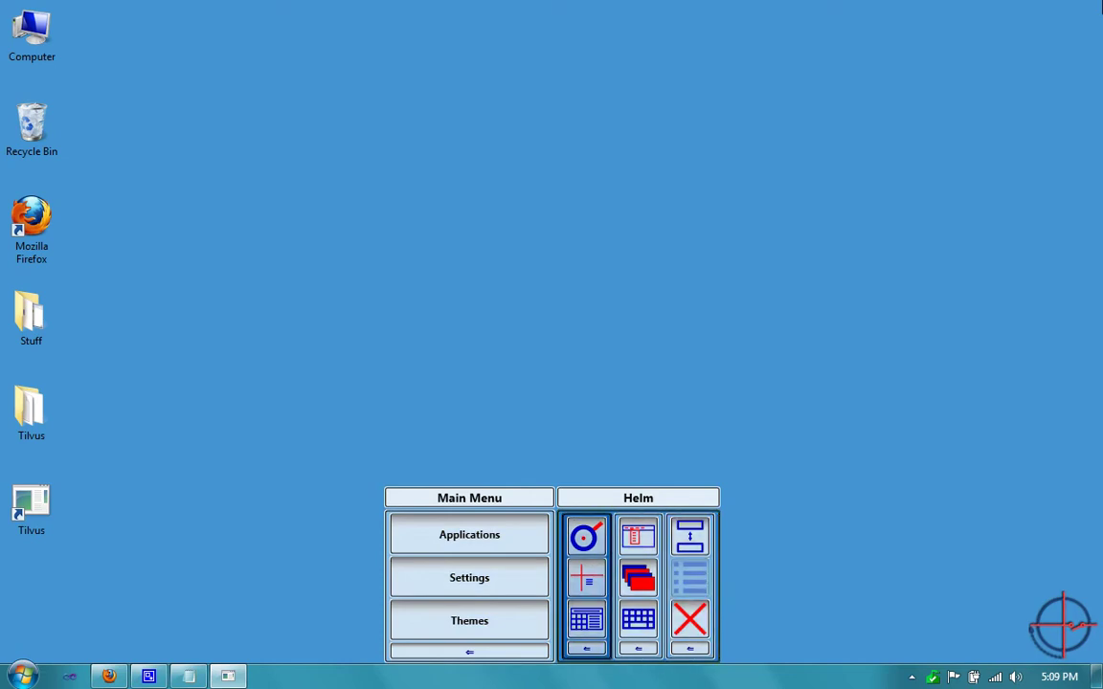
key("space")
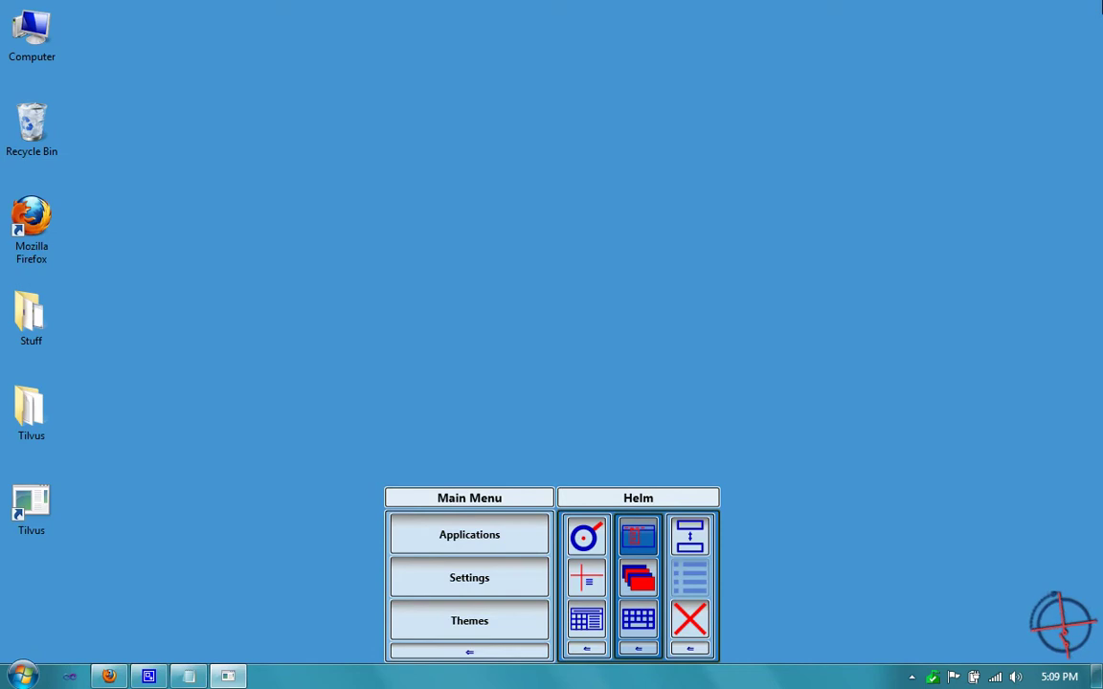
key("space")
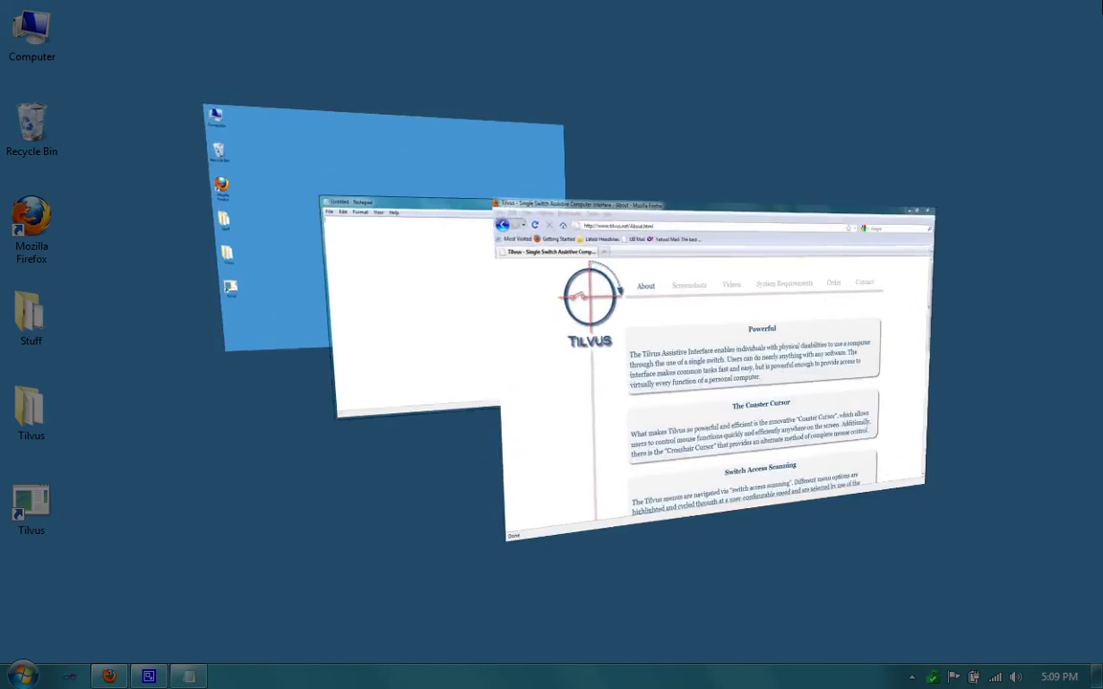
key("space")
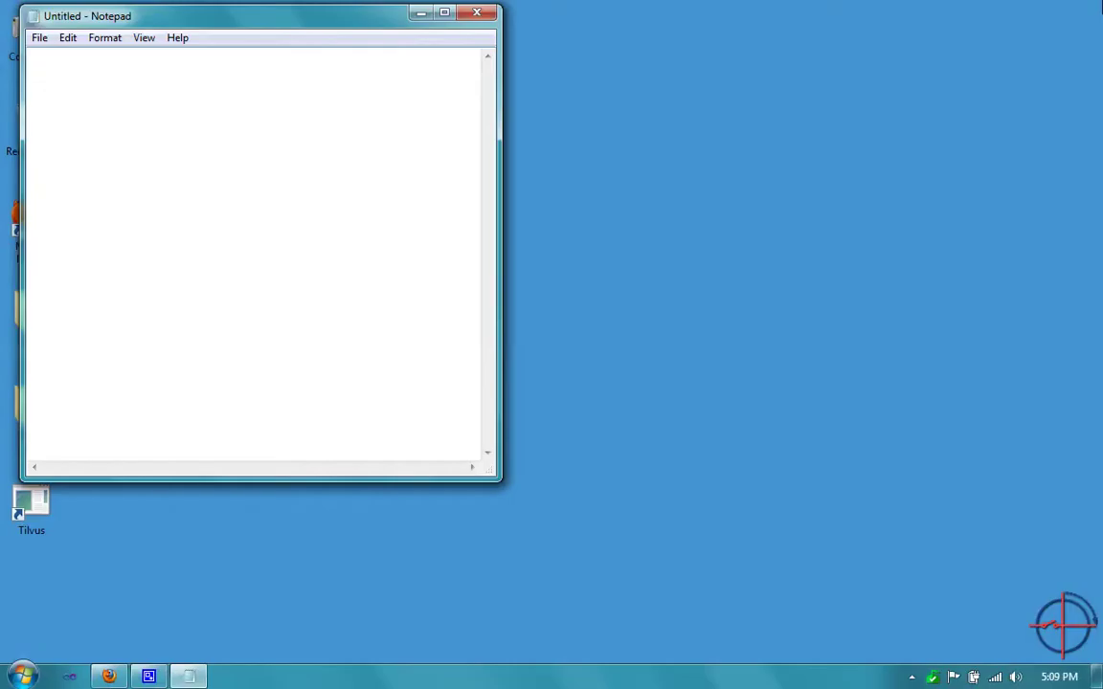
- Scan across the Notepad window's File, Edit, Format, View and Help headings without choosing a command
key("space")
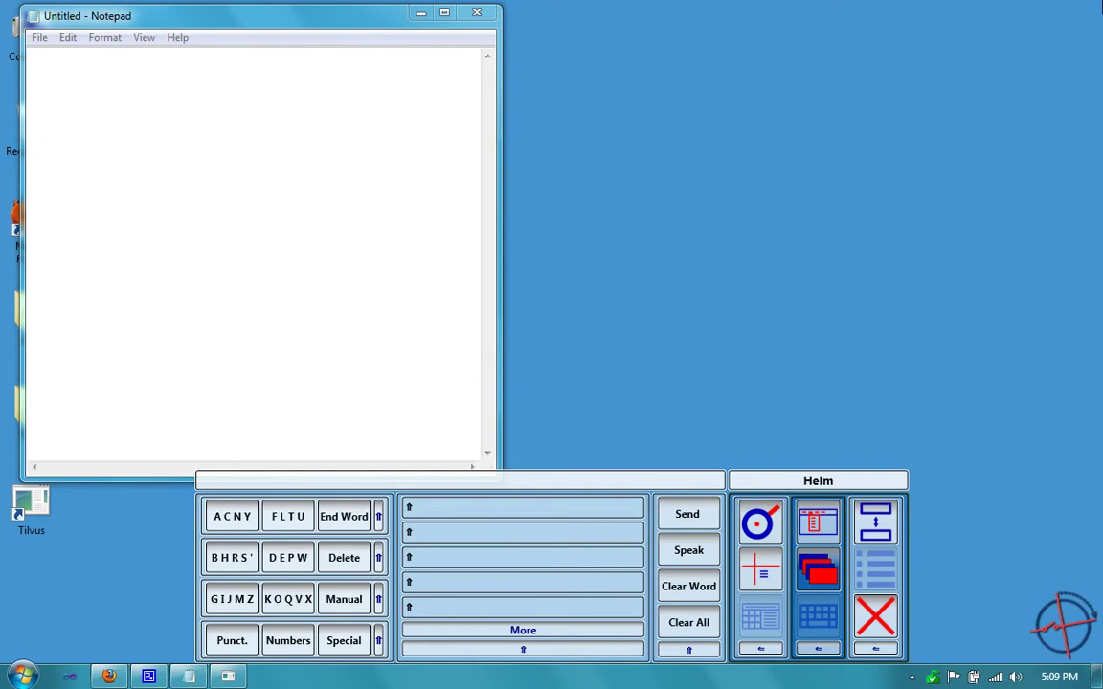
key("alt")
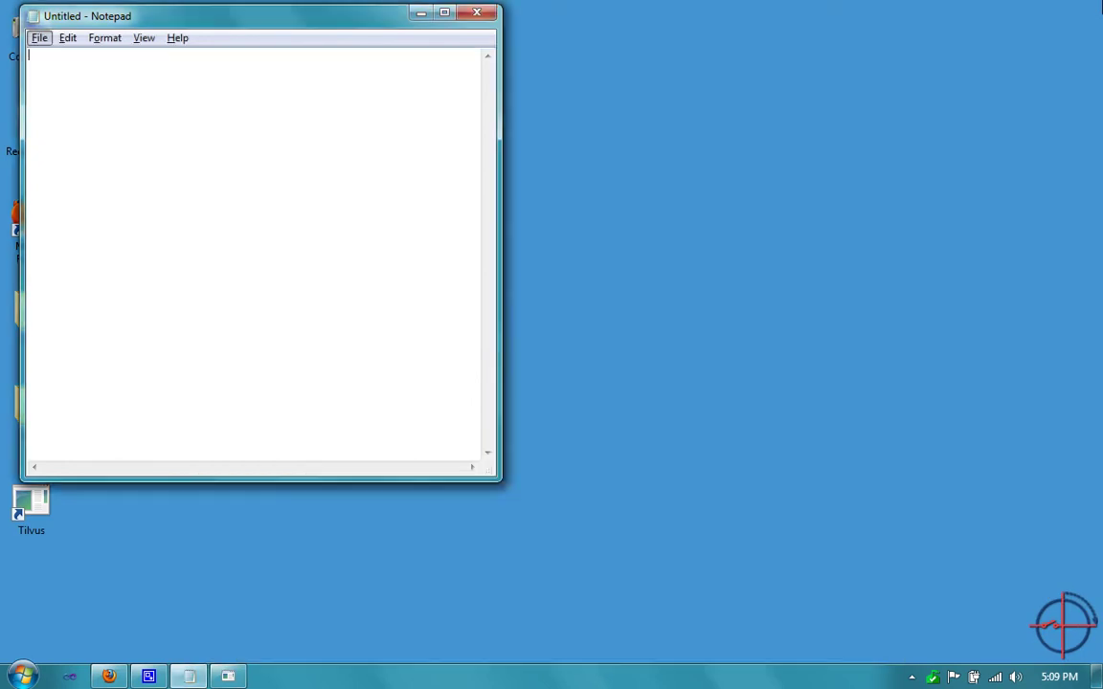
key("Right")
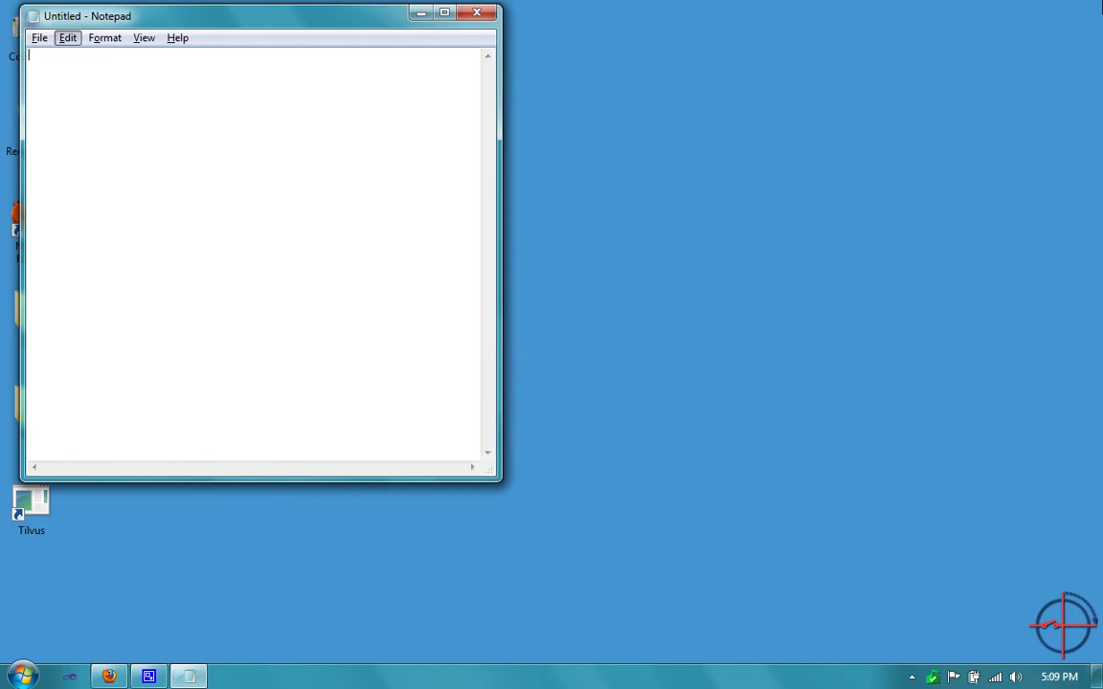
key("Right")
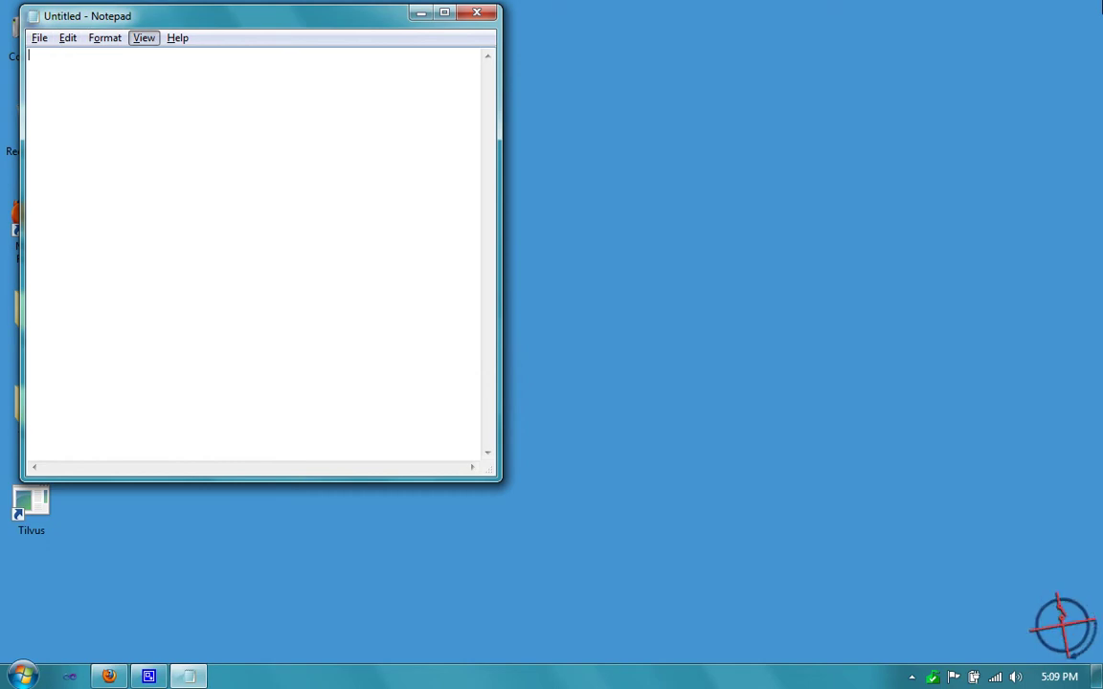
key("Right")
key("Escape")
key("alt")
key("Right")
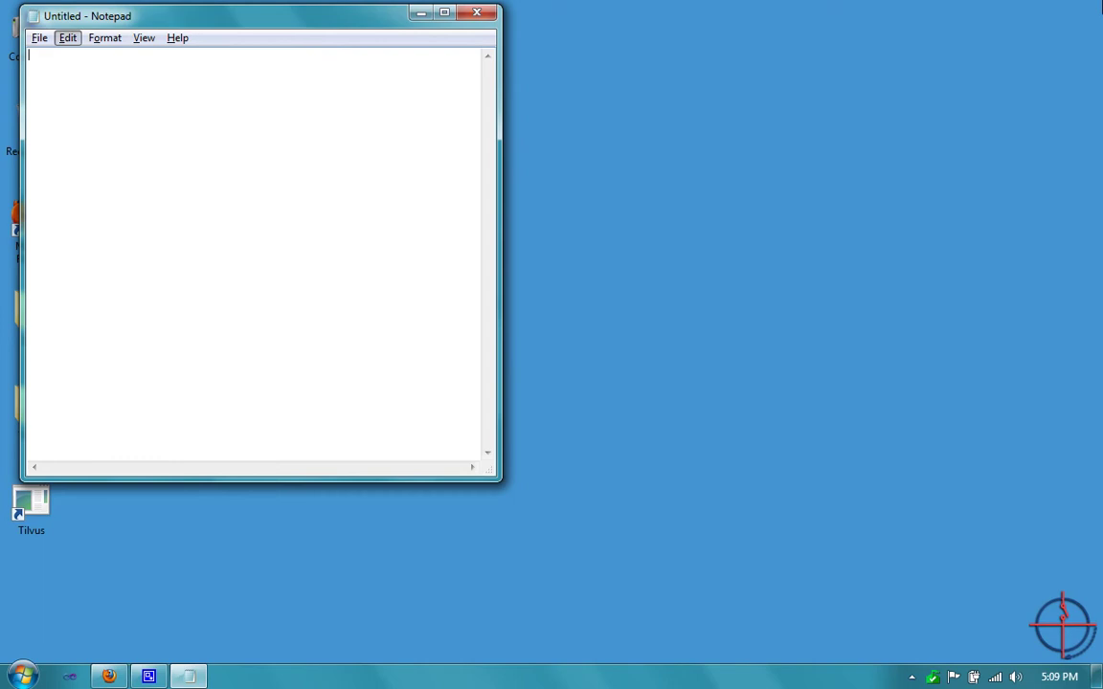
key("Right")
key("Right")
key("Right")
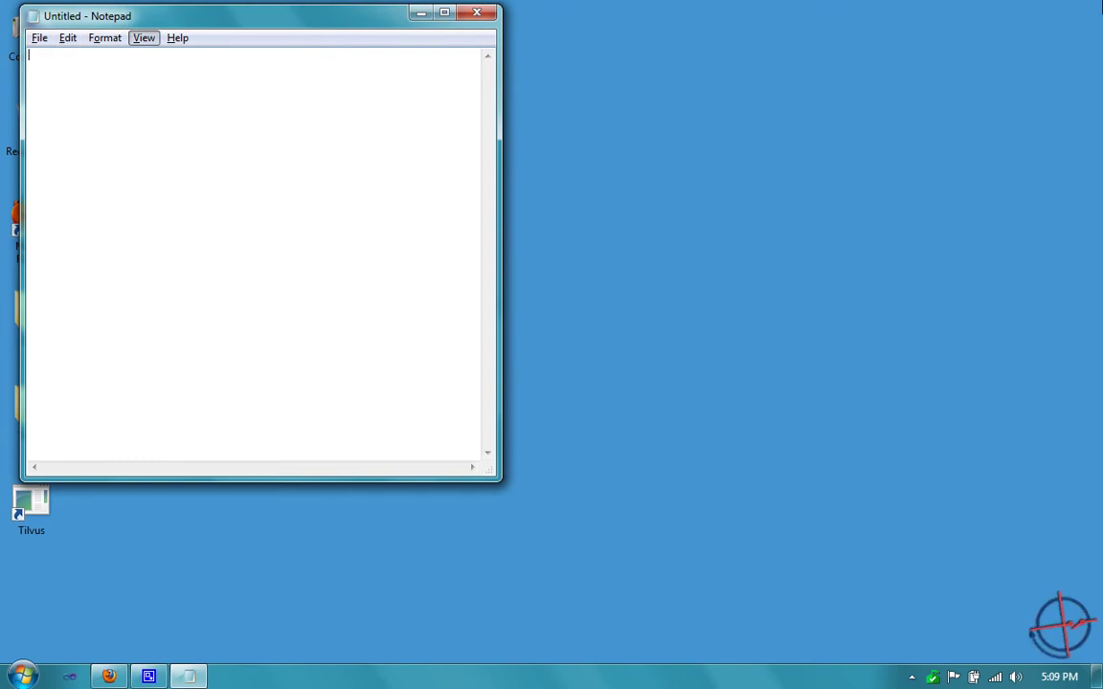
- Scan down Notepad's File commands and choose Exit to close the window
key("Escape")
key("alt")
key("Down")
key("Down")
key("Down")
key("Down")
key("Down")
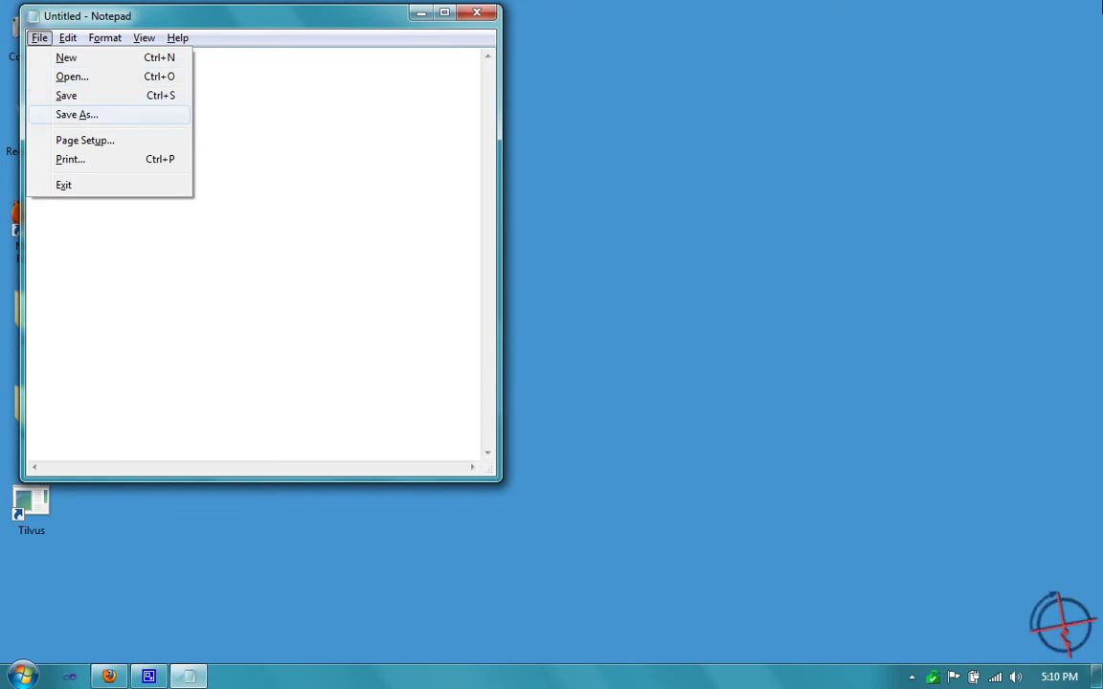
key("Down")
key("Down")
key("Return")
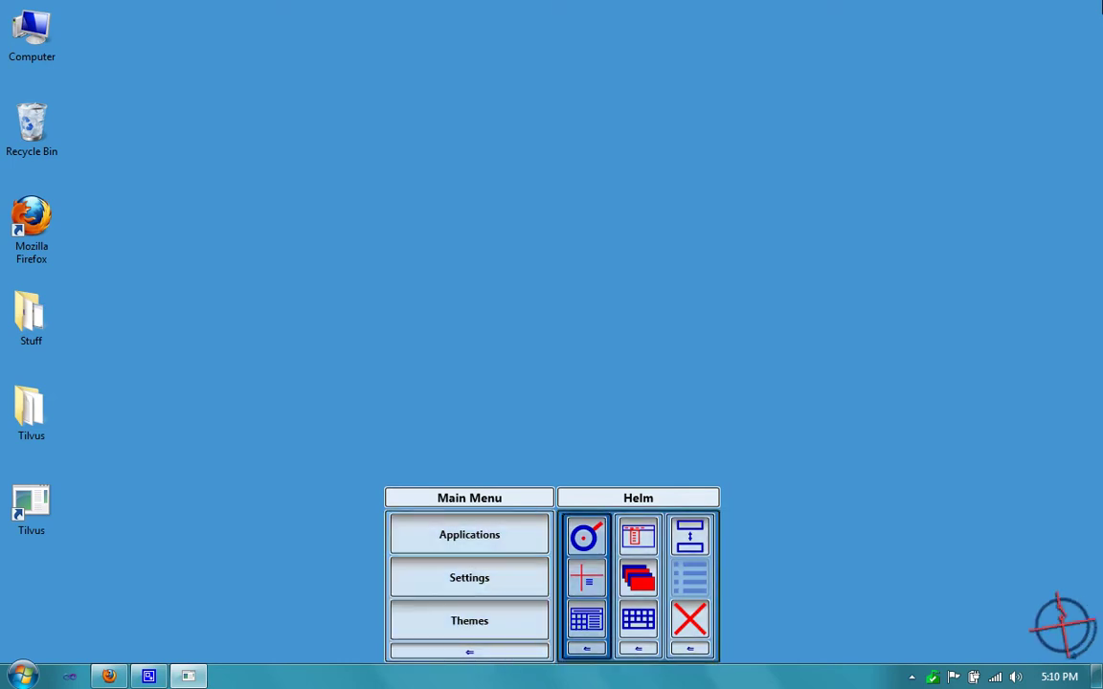
- Move the Main Menu and Helm to the upper edge of the desktop and return them to the lower edge
key("space")
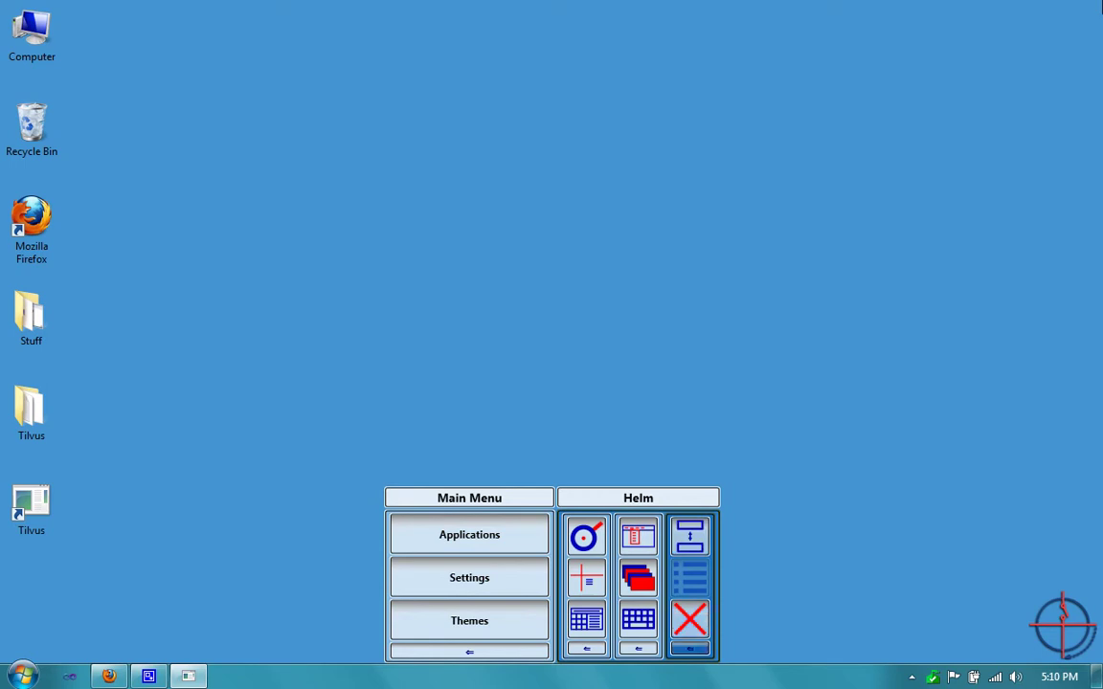
key("space")
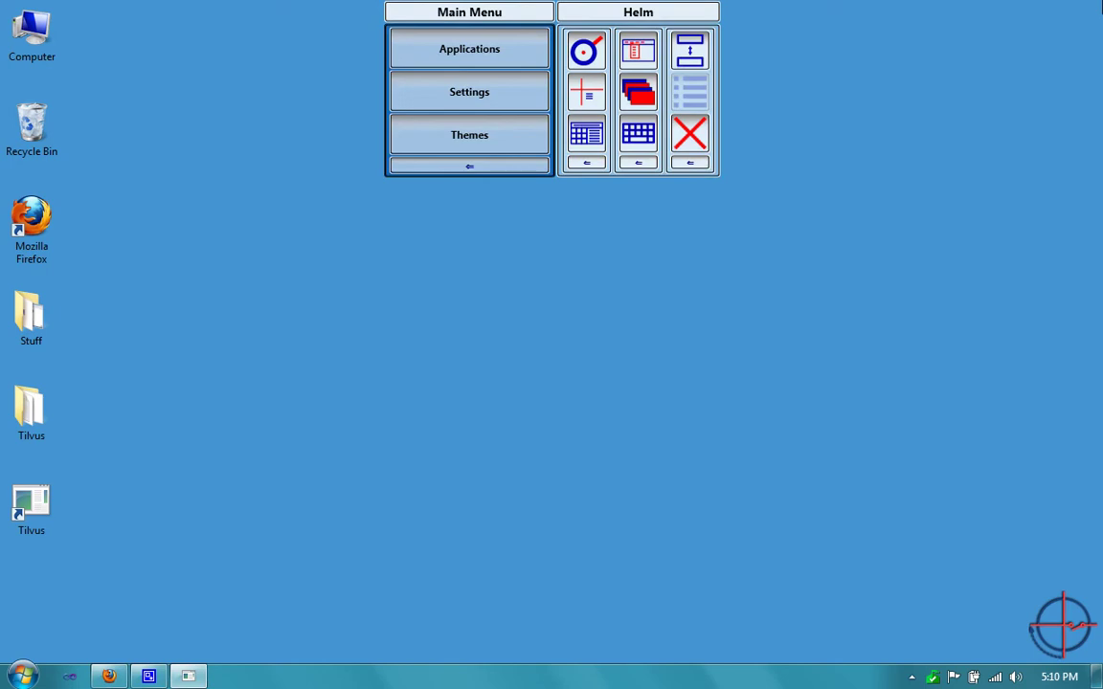
key("space")
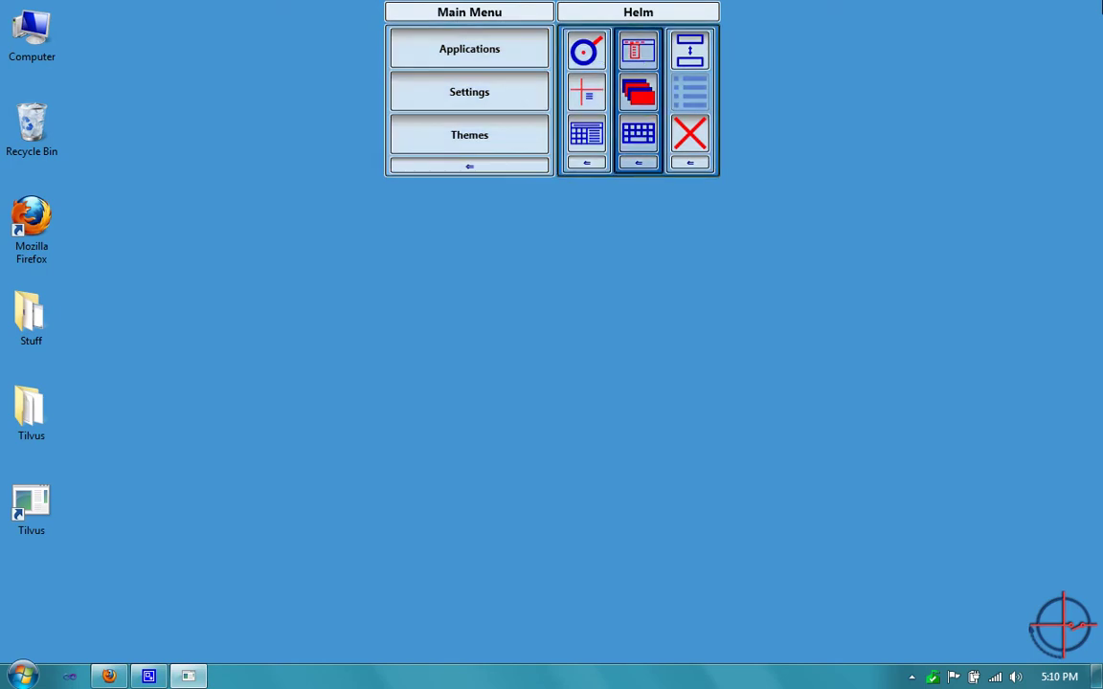
key("space")
key("space")
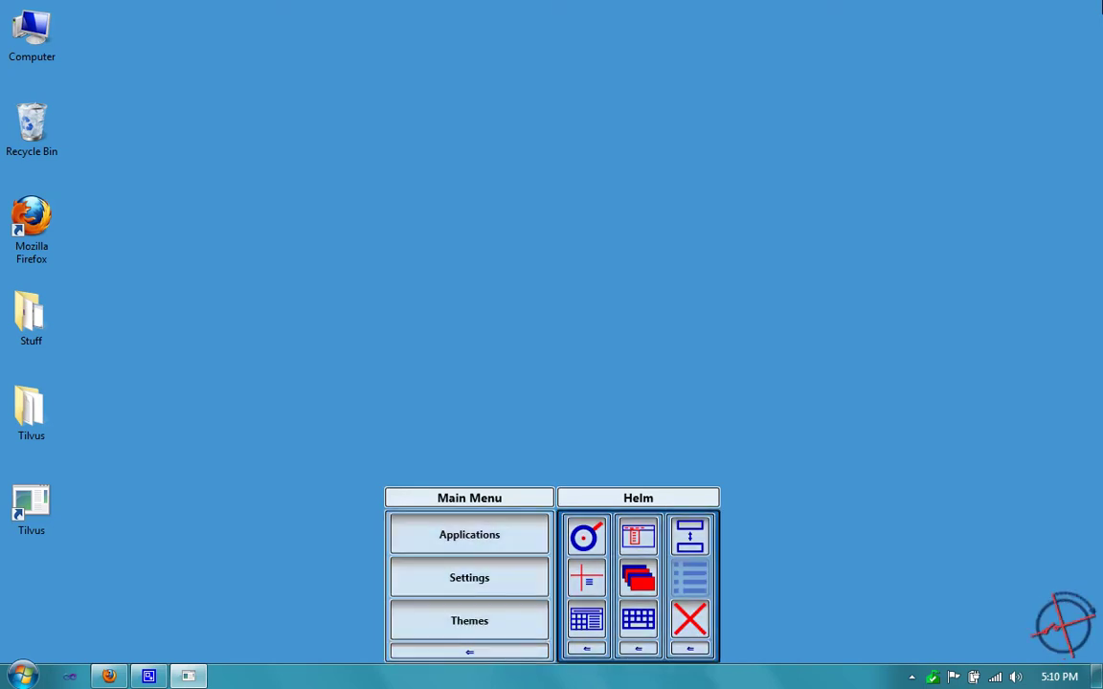
- Launch Paint from the Applications list of the Main Menu and exit the list
key("space")
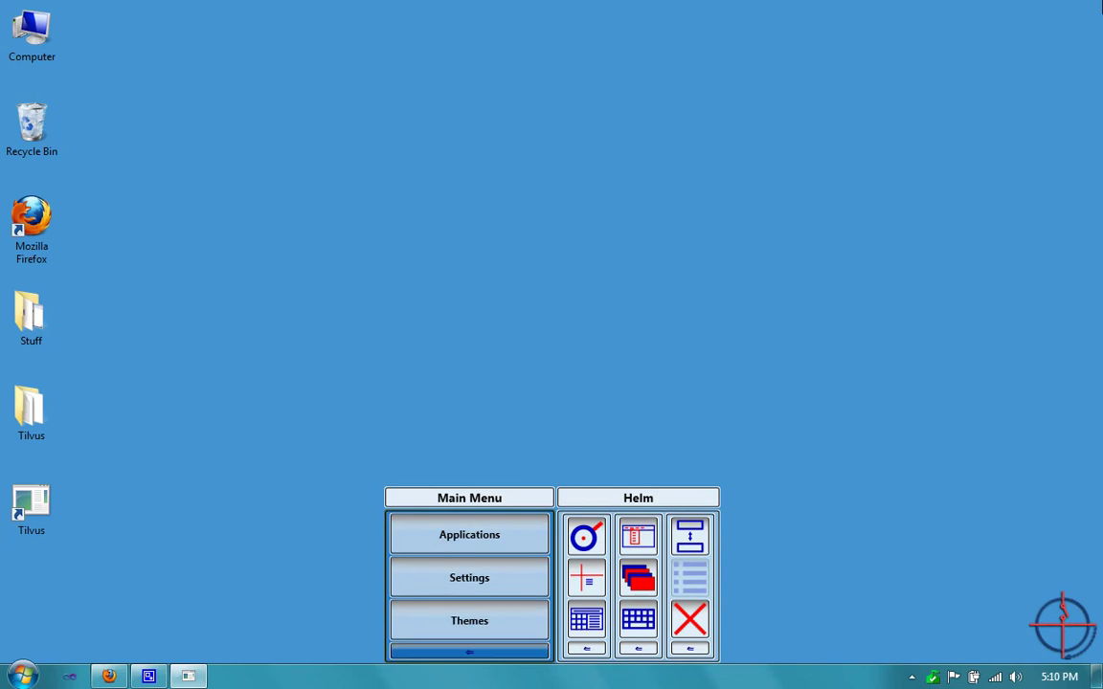
key("space")
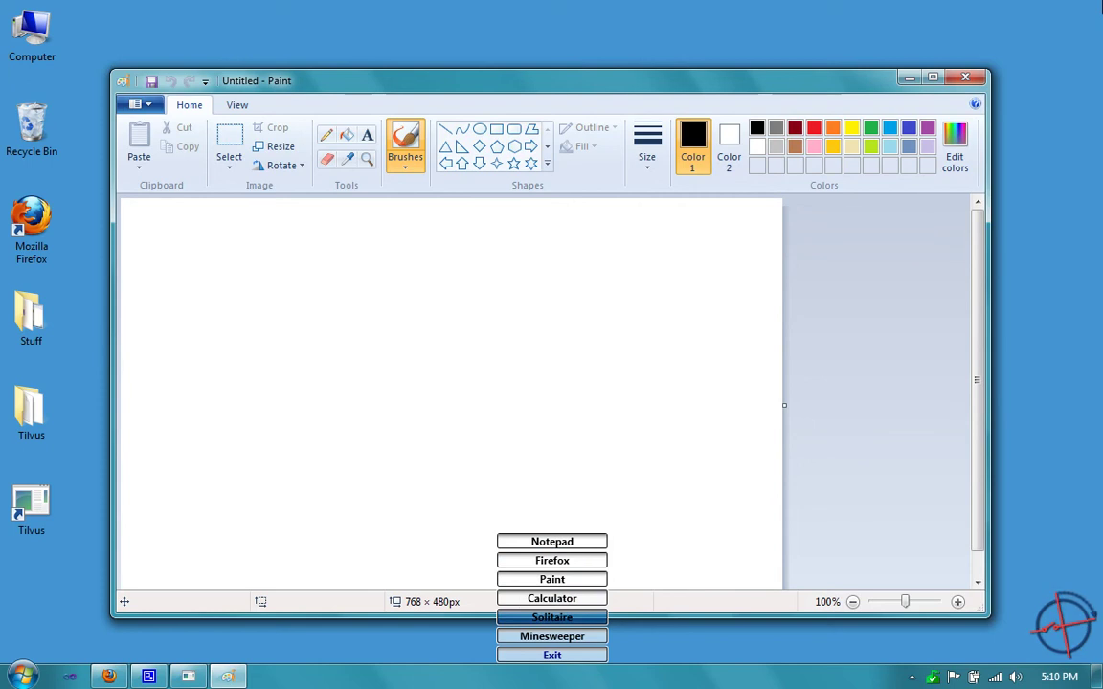
key("space")
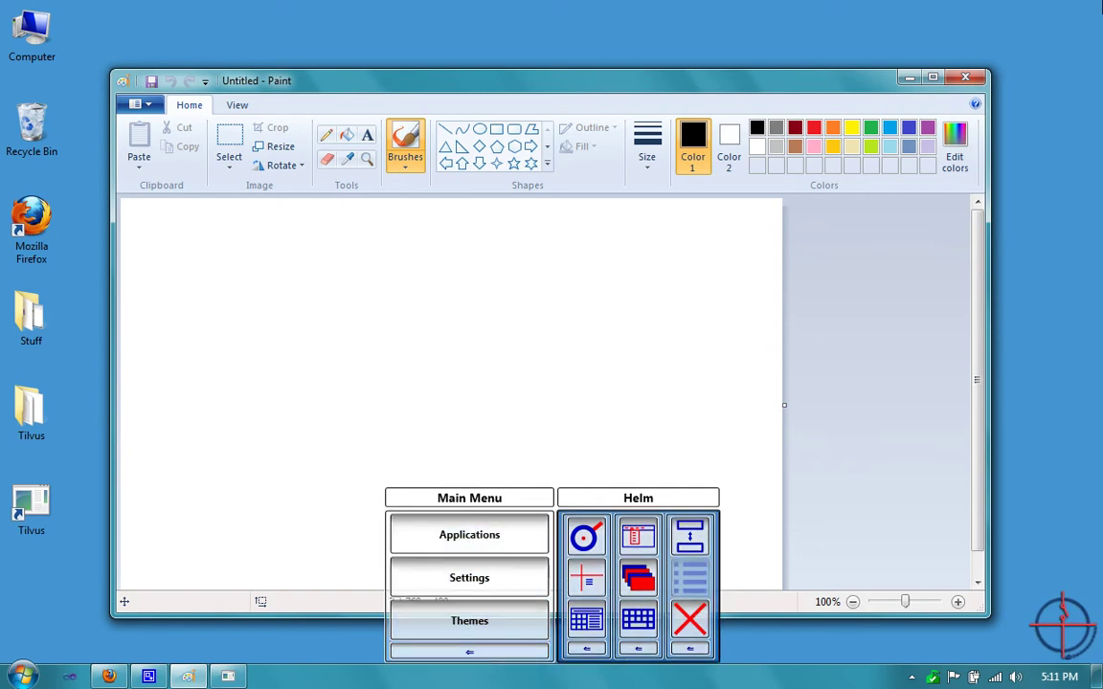
- Open the Settings list of the Main Menu to view its categories, and exit it without changes
key("space")
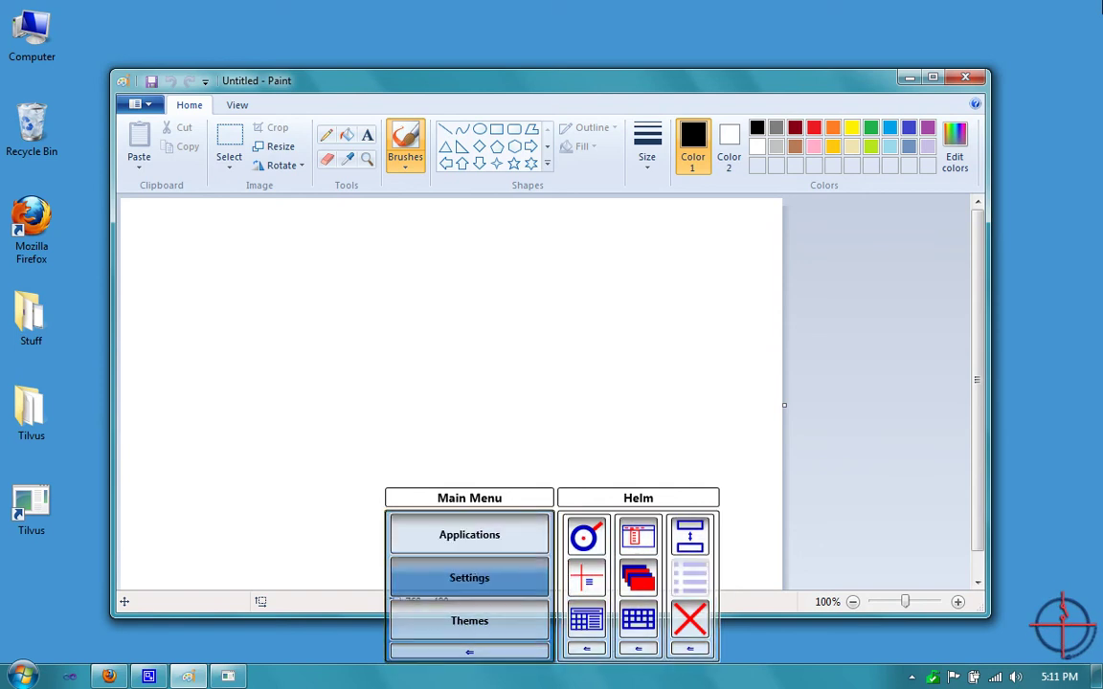
key("space")
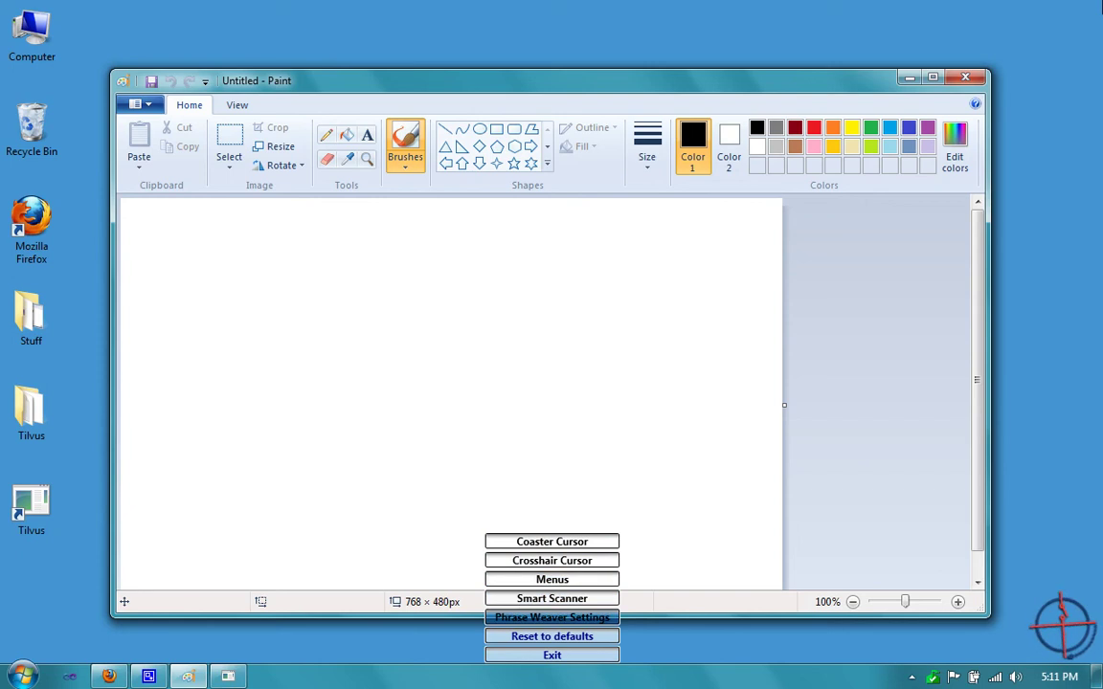
key("space")
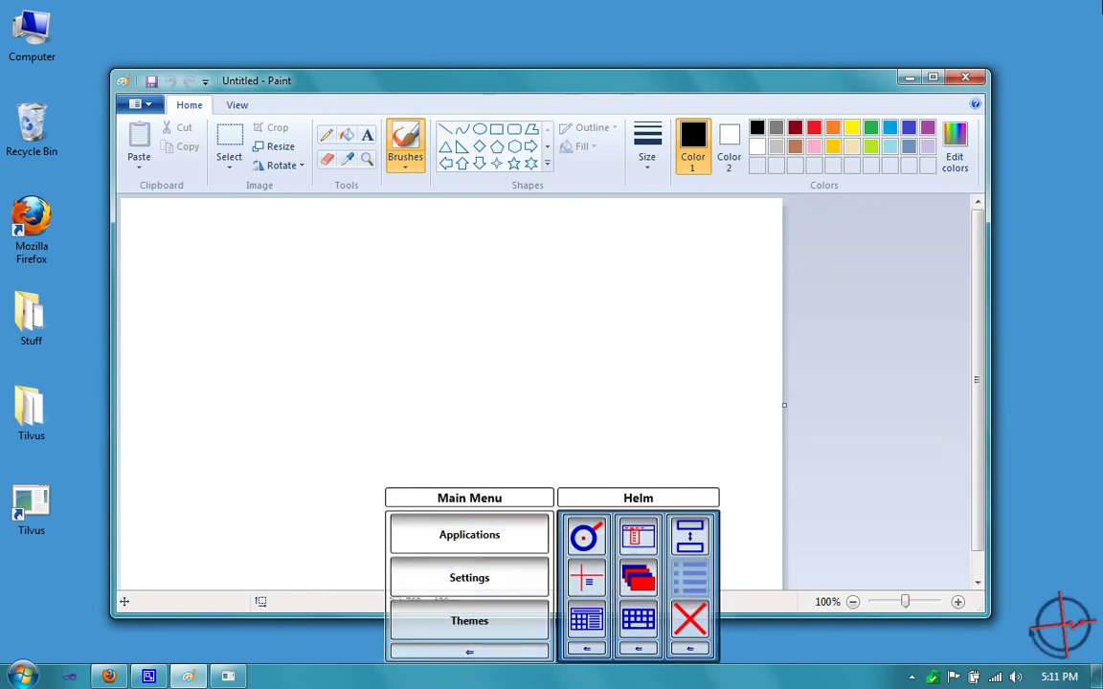
- Apply the Basic, Chrome, Glass, Night and Obsidian themes in turn, set the theme back to Glass, and exit the theme list
key("space")
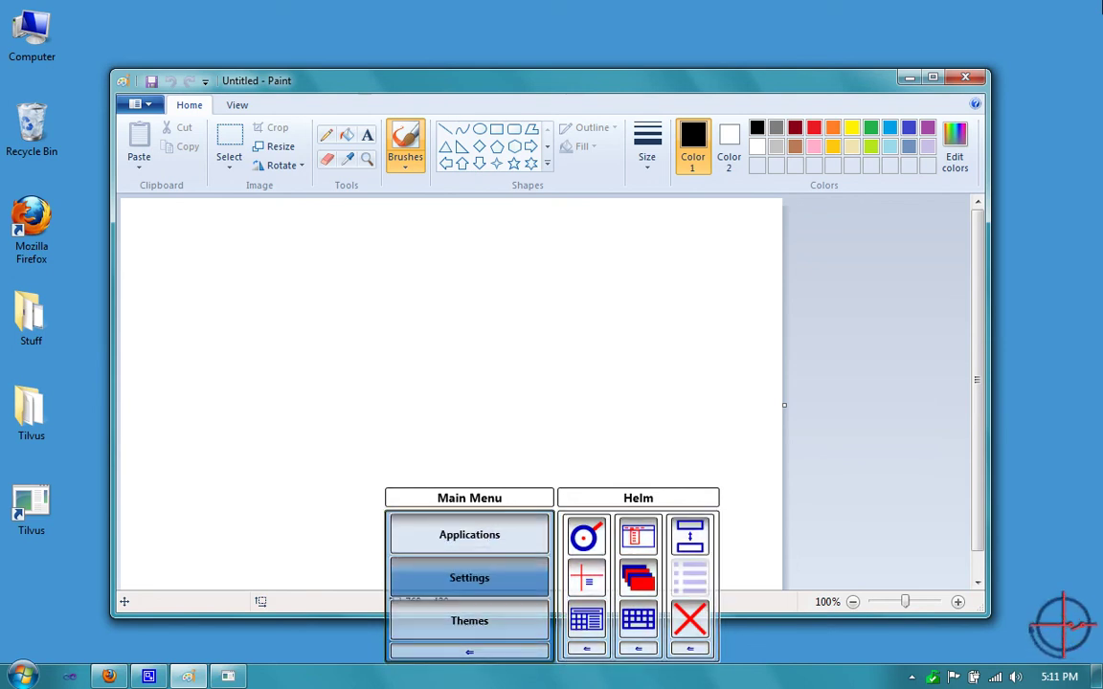
key("space")
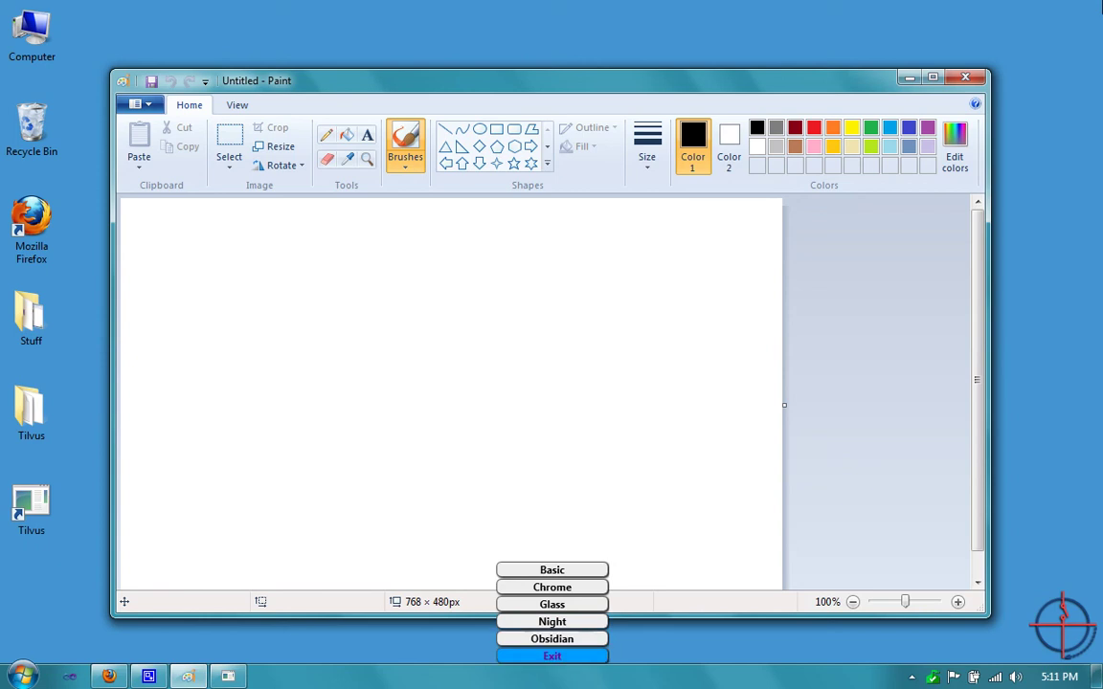
key("space")
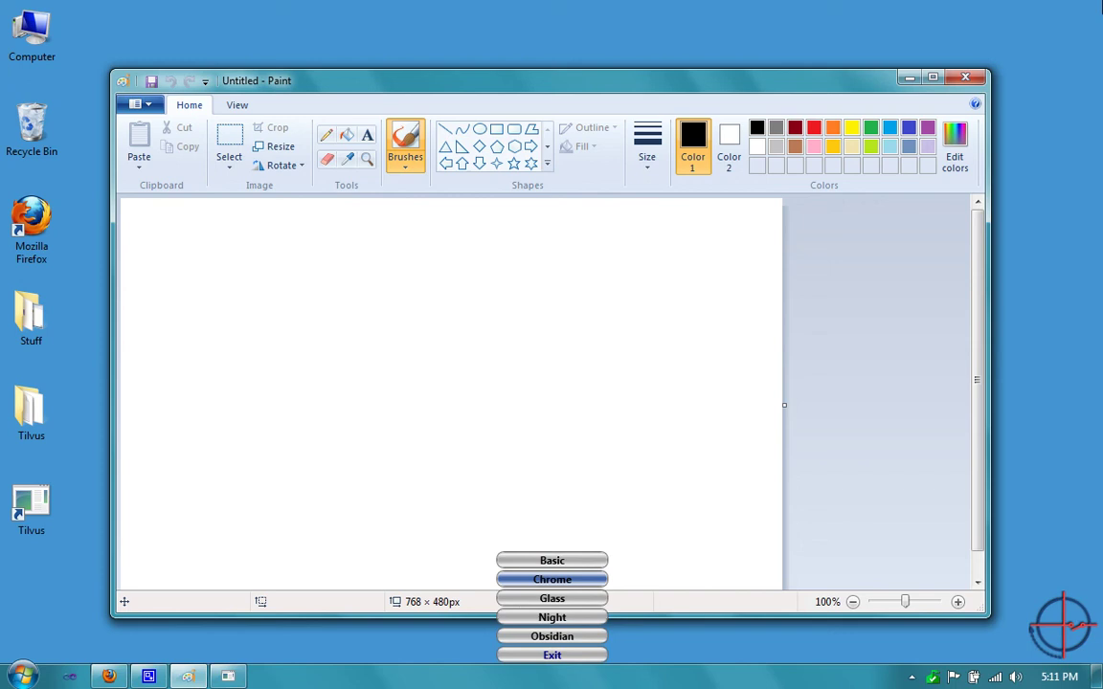
key("space")
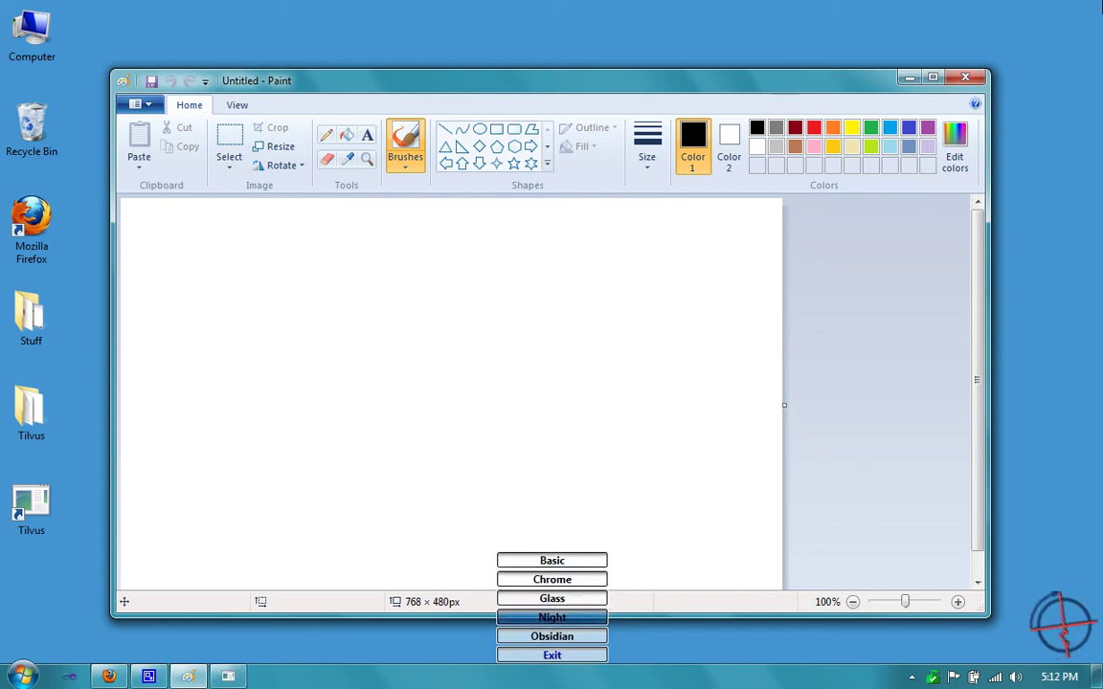
key("space")
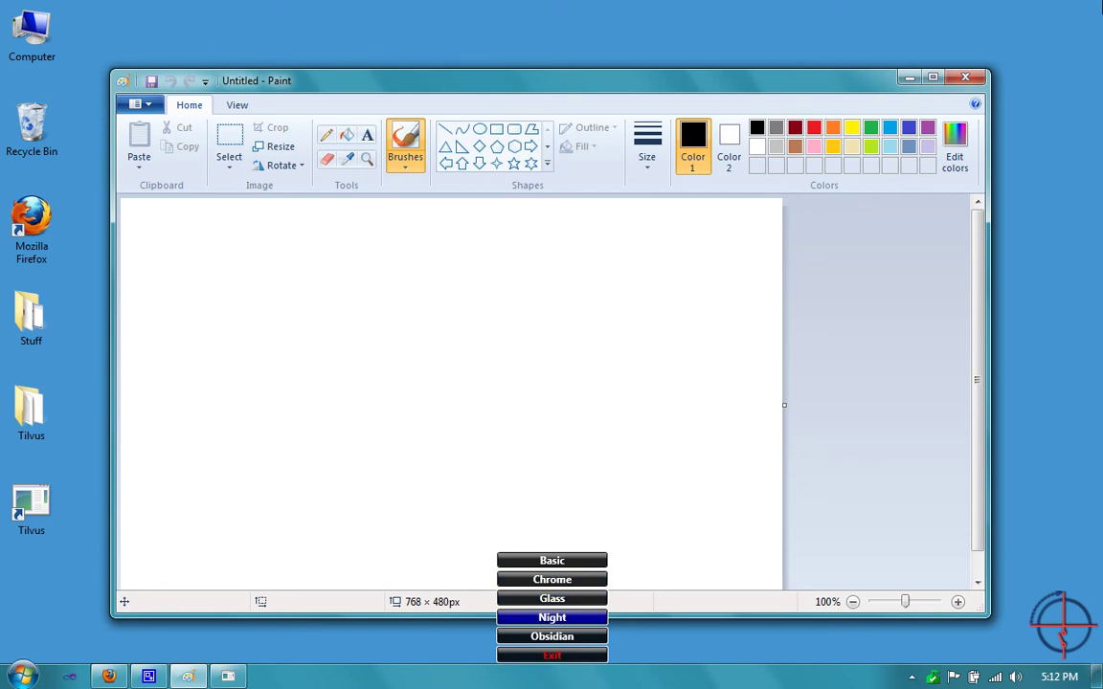
key("space")
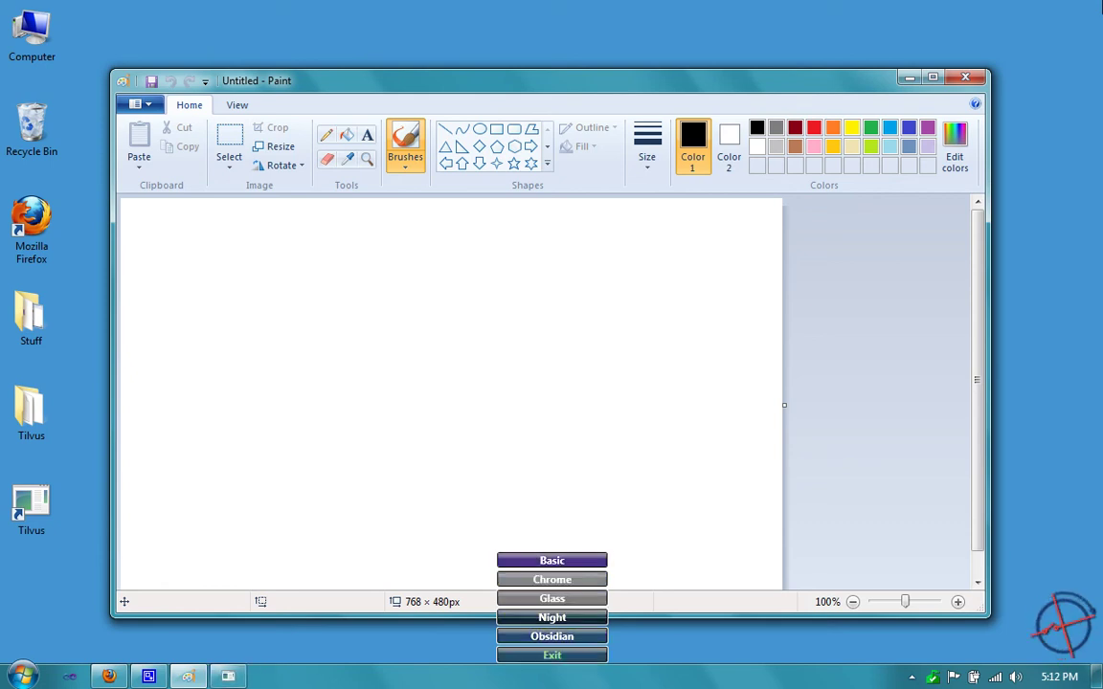
key("space")
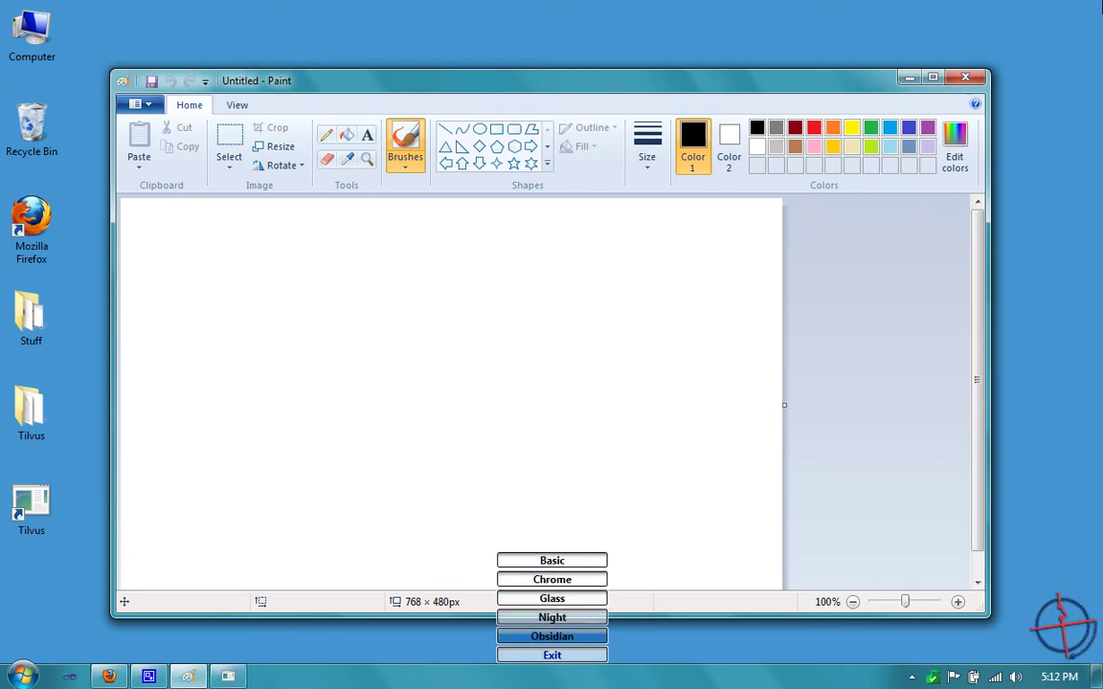
key("space")
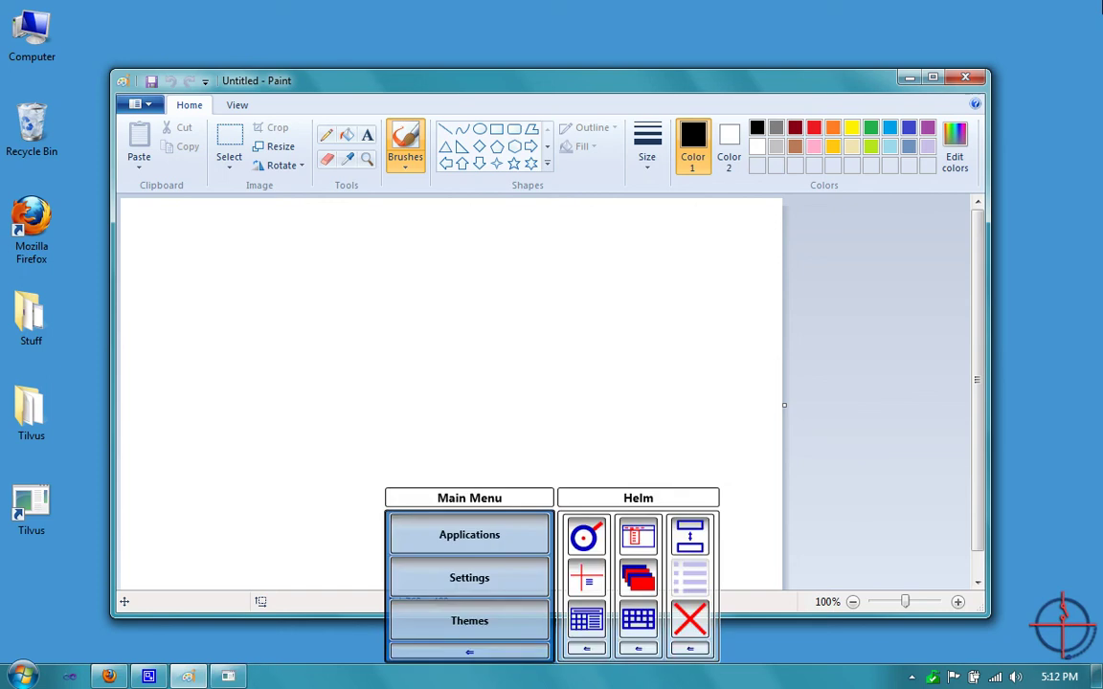